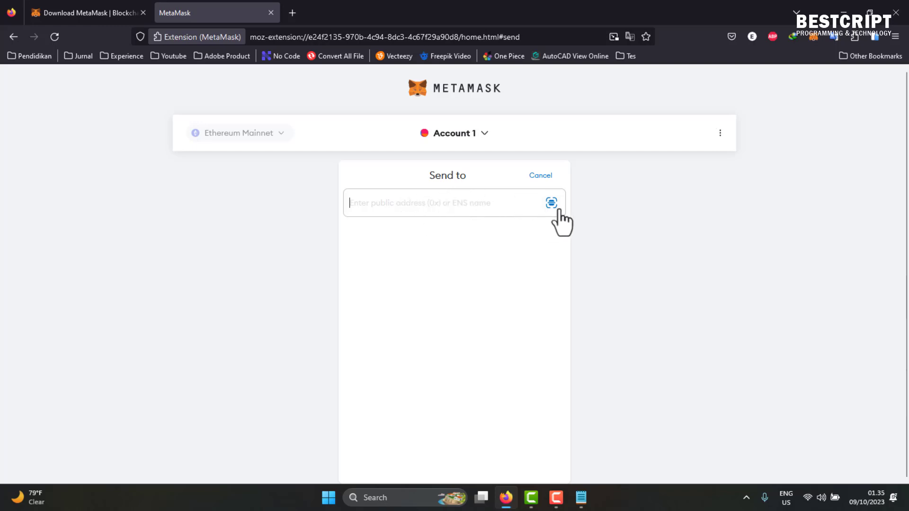
# Cancel the send form and view the portfolio's Buy page before returning to the wallet
pyautogui.click(536, 179)
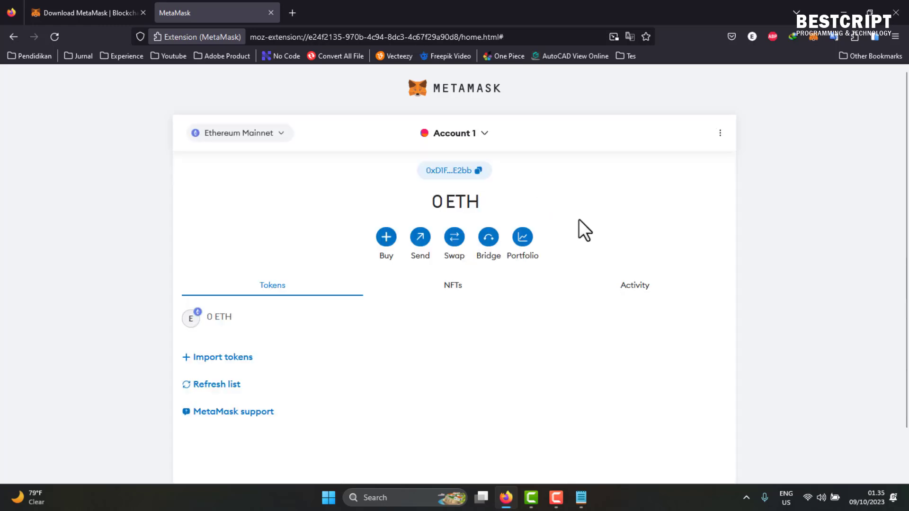
pyautogui.click(387, 241)
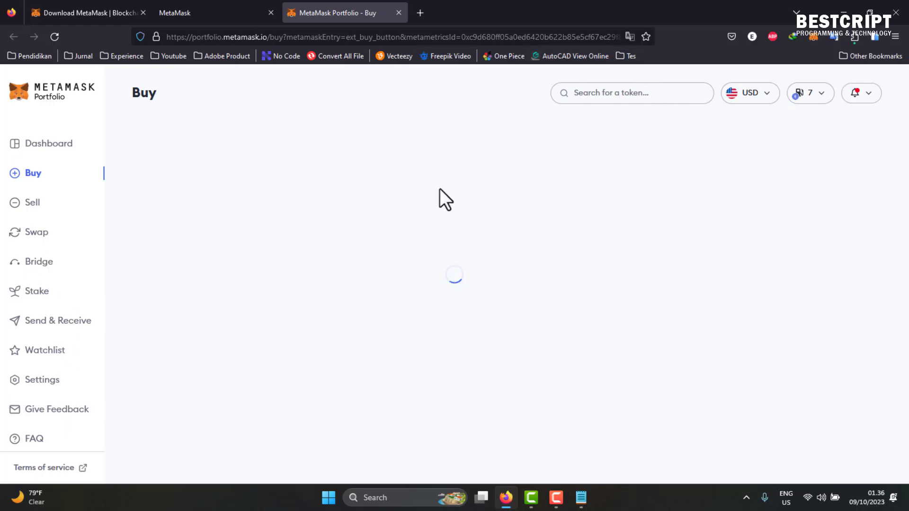
pyautogui.click(218, 14)
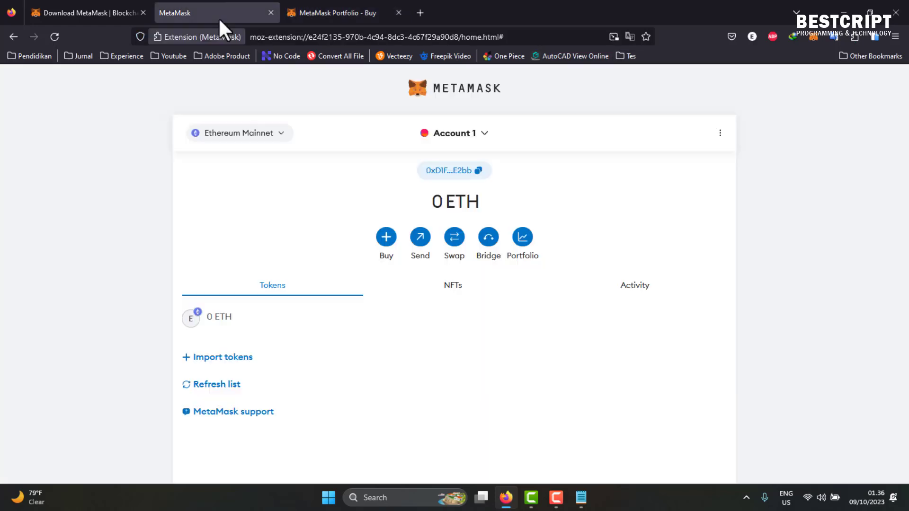
# View the Swap page, declining smart swaps, and close the full-page wallet
pyautogui.click(455, 238)
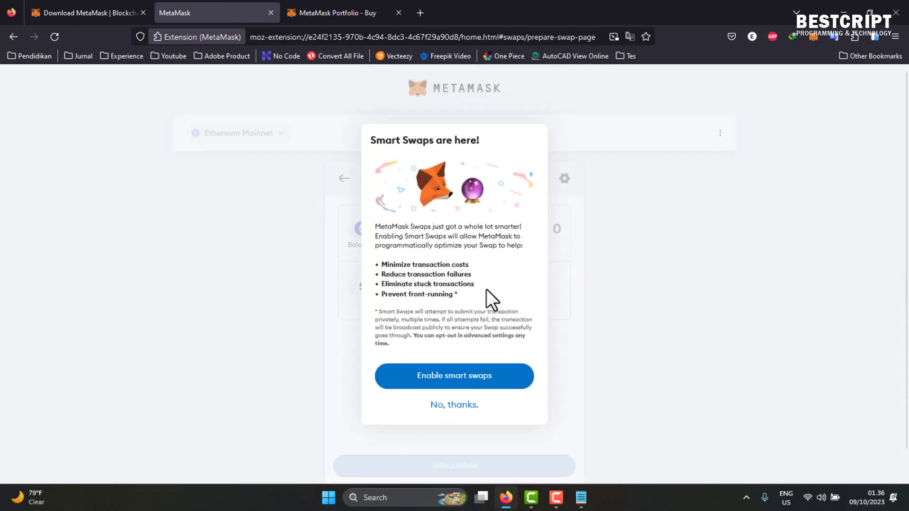
pyautogui.click(455, 408)
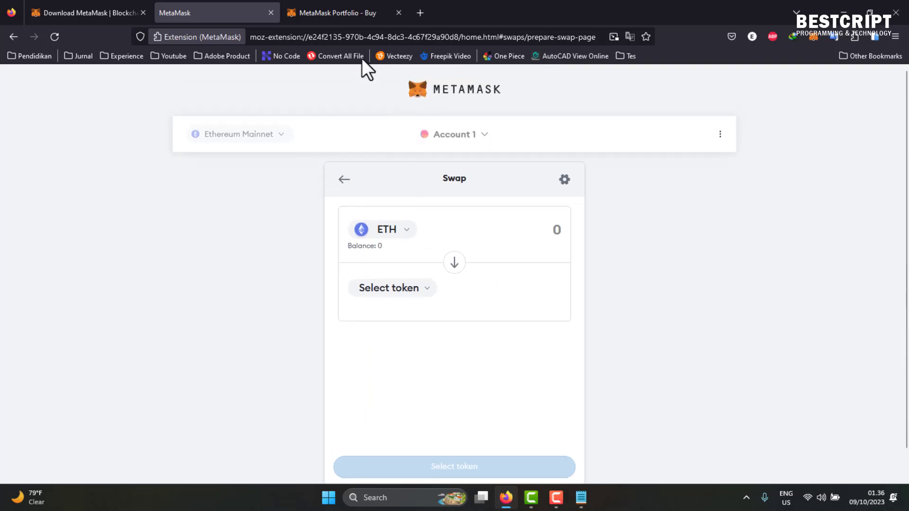
pyautogui.click(271, 13)
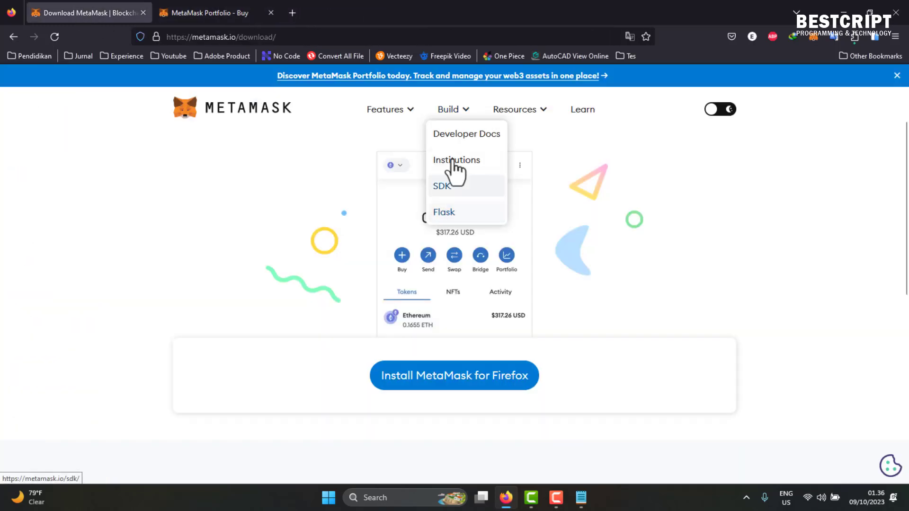
# Open the wallet extension popup and dismiss all three introductory tips
pyautogui.click(814, 36)
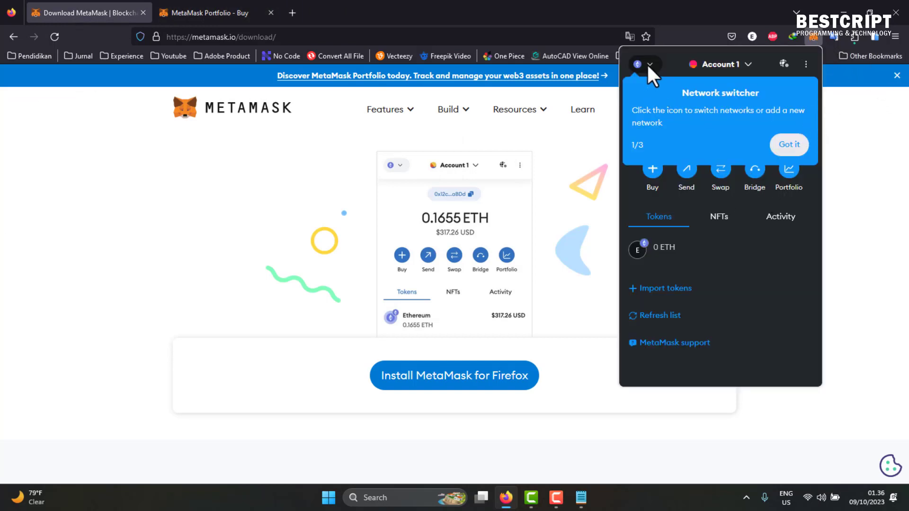
pyautogui.click(789, 147)
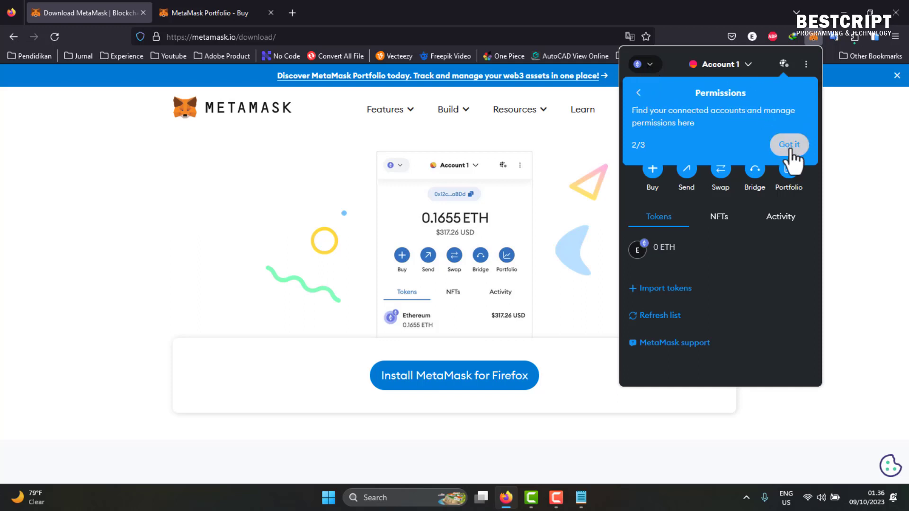
pyautogui.click(790, 148)
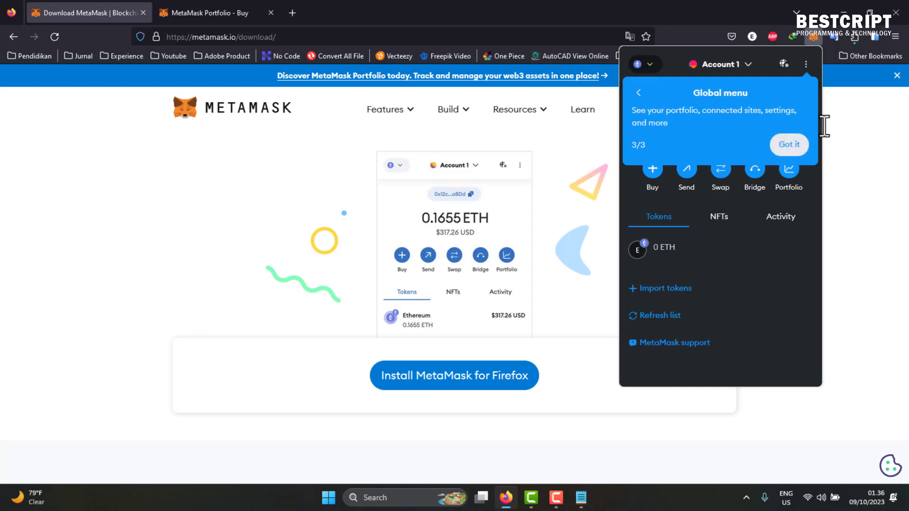
pyautogui.click(790, 146)
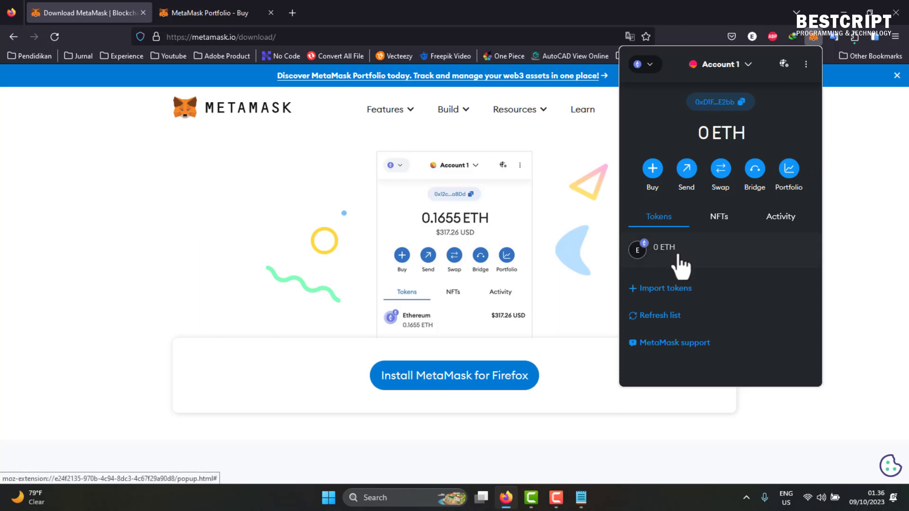
# Check the wallet's account options and its connection status for the current site
pyautogui.click(743, 66)
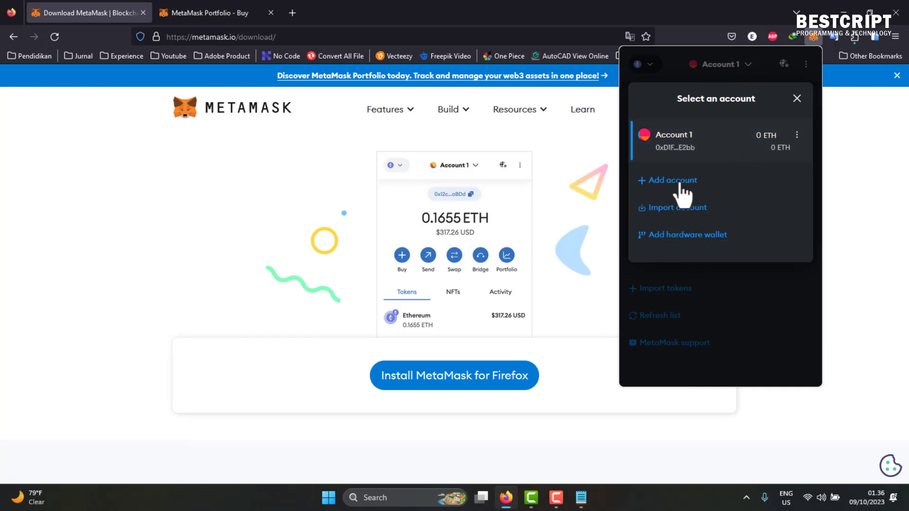
pyautogui.click(797, 99)
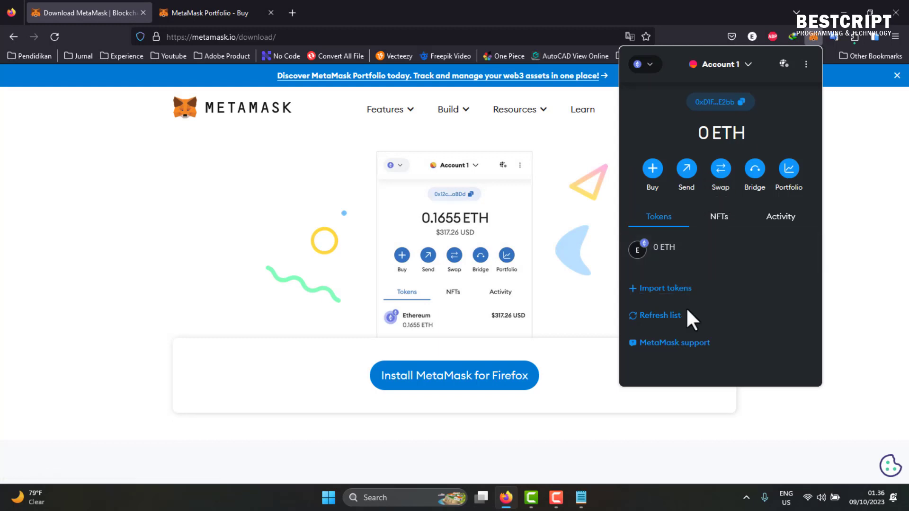
pyautogui.click(784, 64)
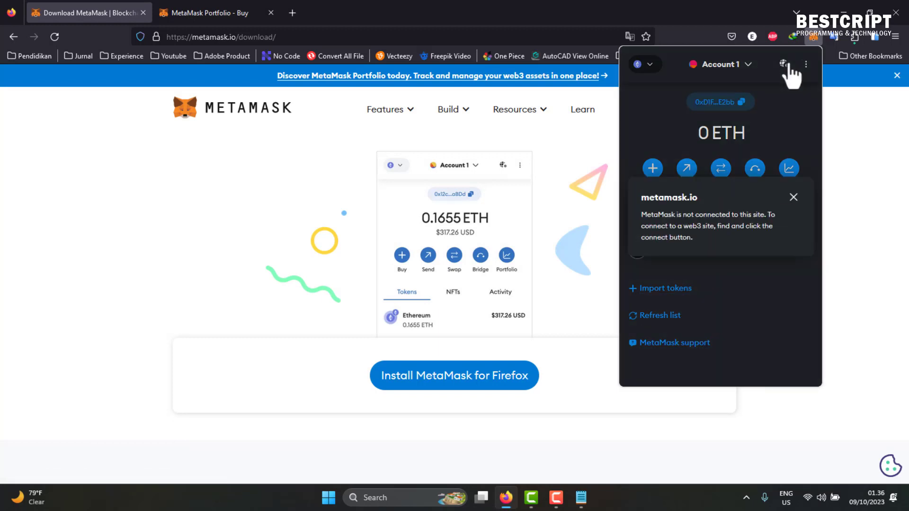
pyautogui.click(794, 195)
pyautogui.click(722, 66)
pyautogui.click(657, 67)
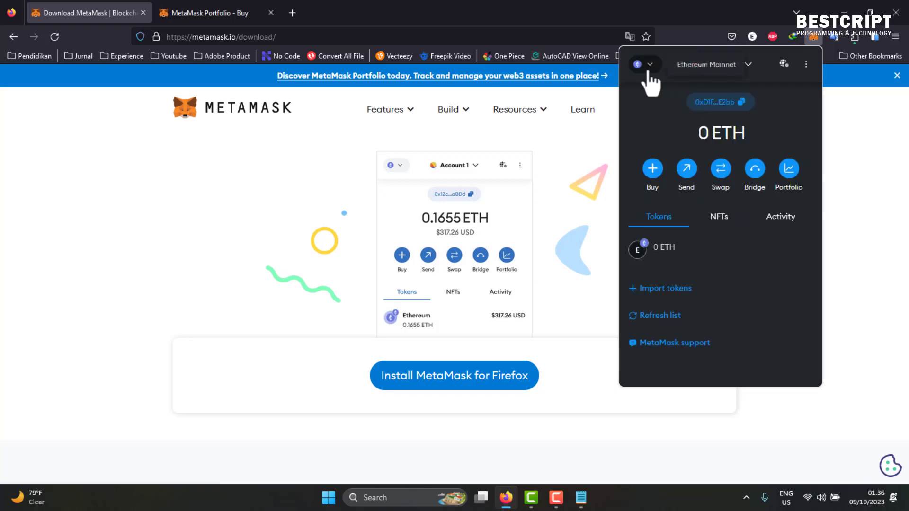
# Enable the display of test networks in the wallet's network selector
pyautogui.click(644, 64)
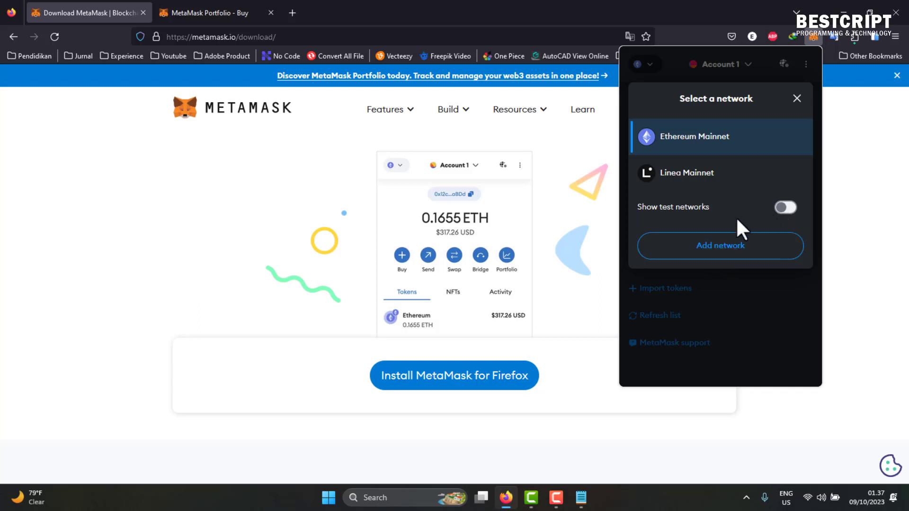
pyautogui.click(786, 208)
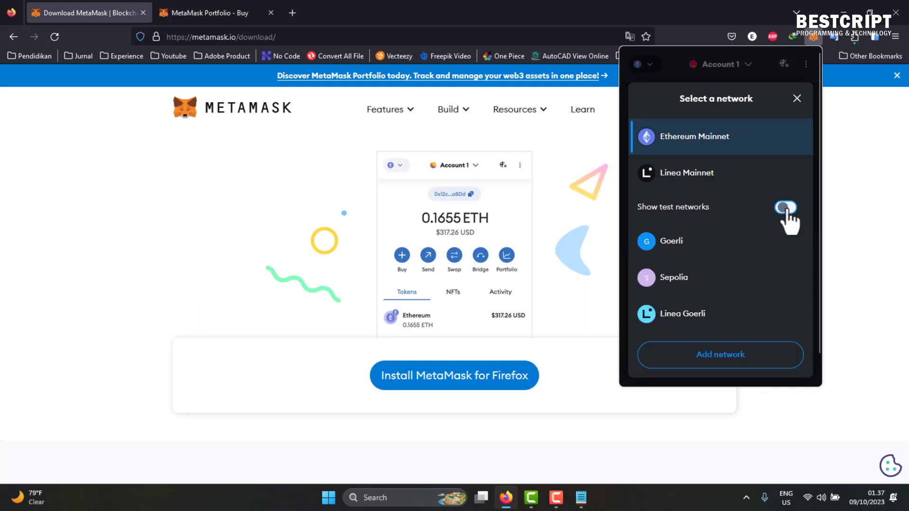
pyautogui.scroll(-1, 691, 267)
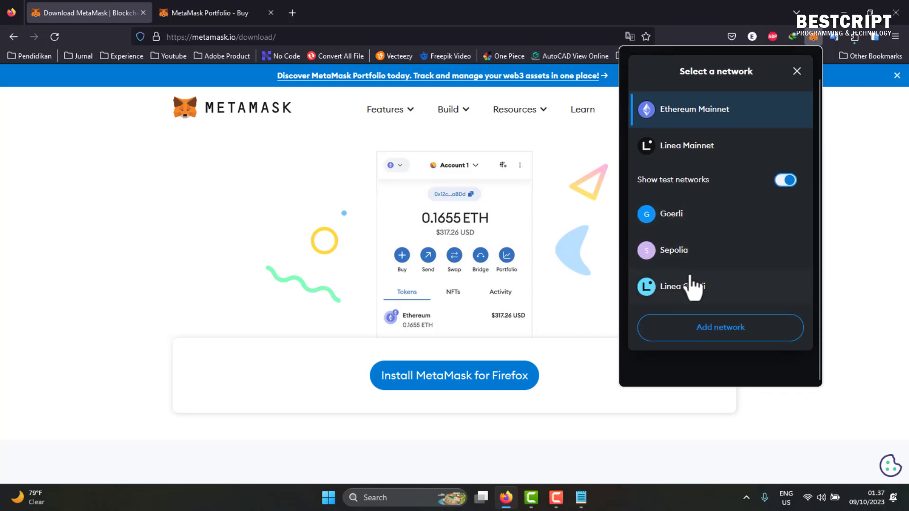
pyautogui.scroll(1, 693, 286)
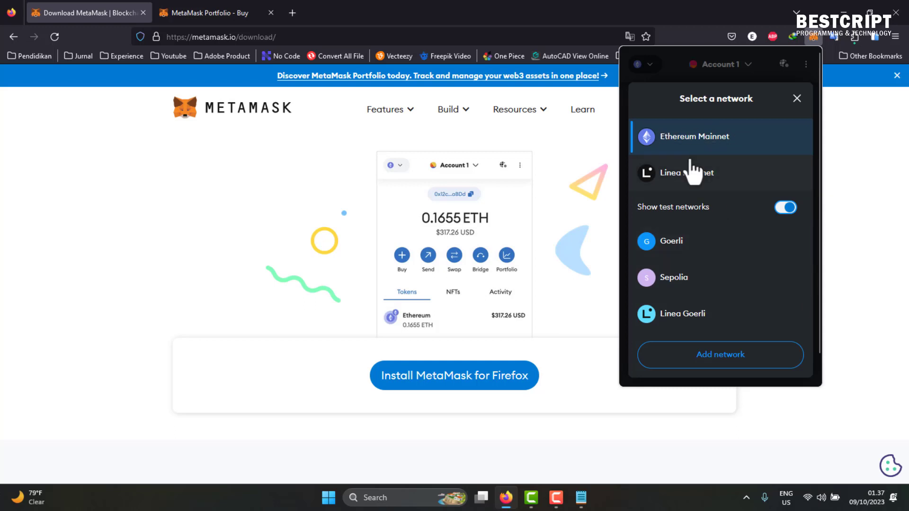
# Try to add BNB Chain from the popular custom networks and dismiss its approval request
pyautogui.click(711, 362)
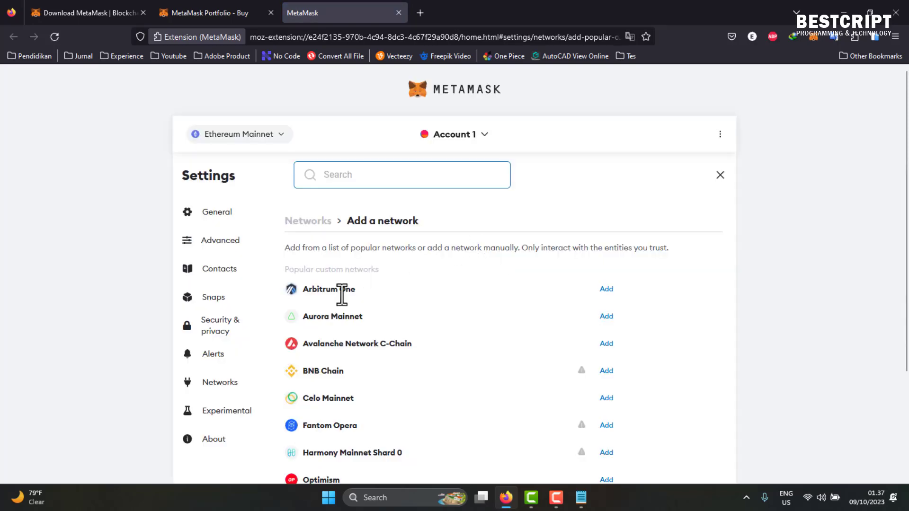
pyautogui.scroll(-3, 342, 295)
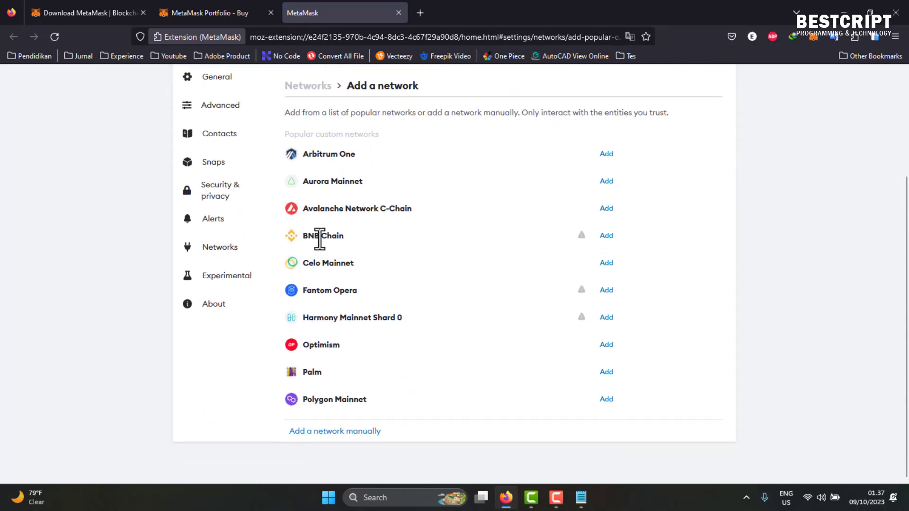
pyautogui.doubleClick(310, 236)
pyautogui.click(607, 235)
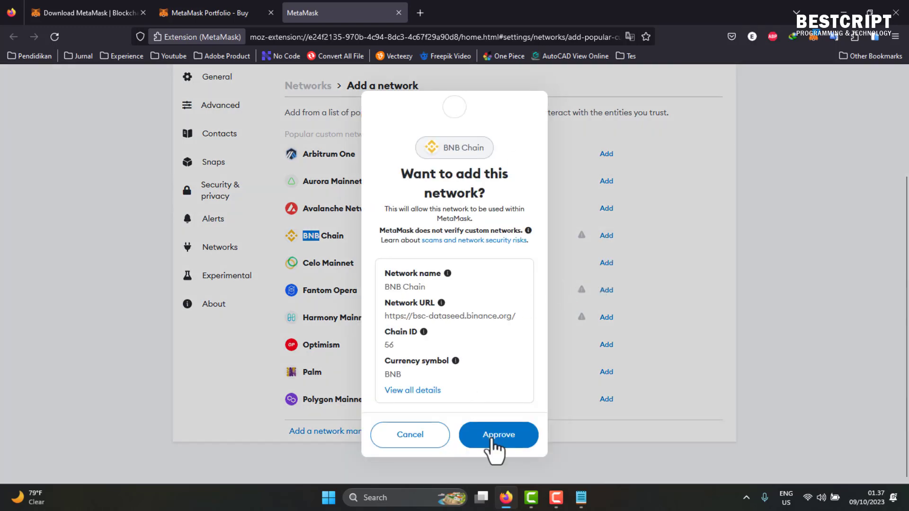
pyautogui.click(492, 439)
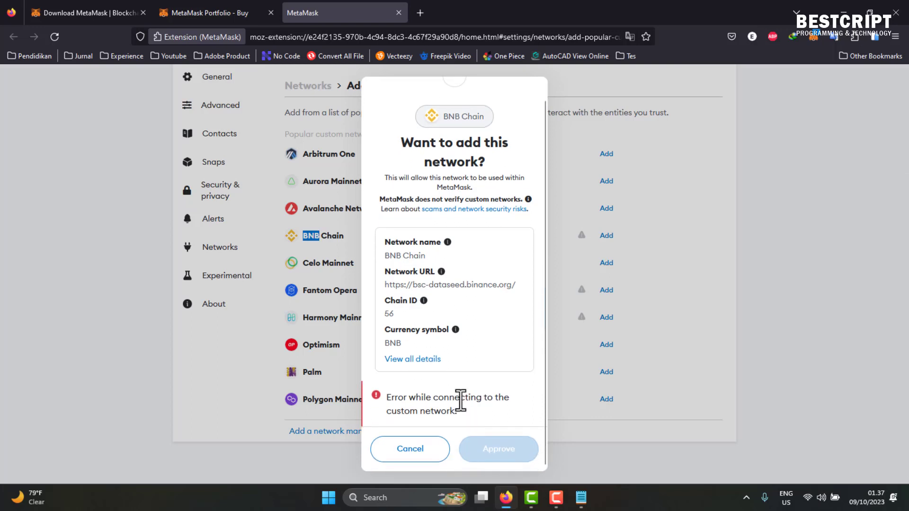
pyautogui.click(421, 449)
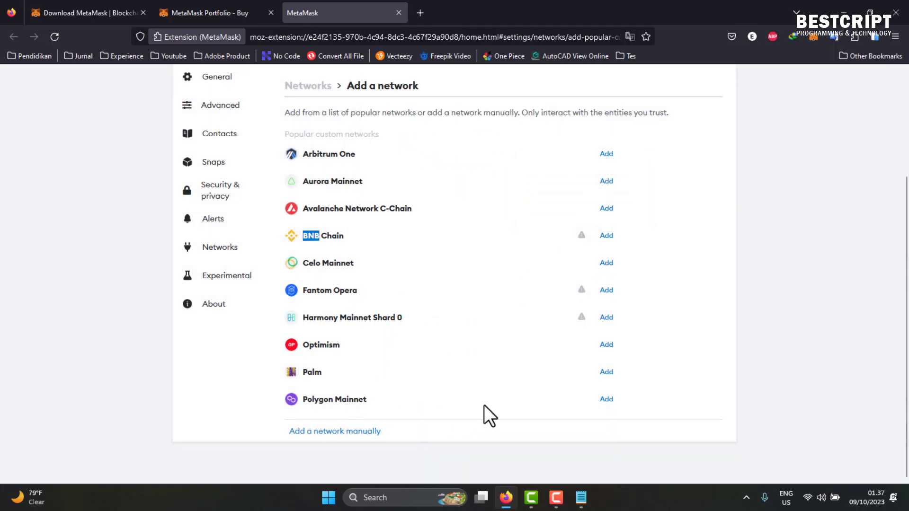
# Try to add Polygon Mainnet from the popular custom networks, approving the request in the extension popup as well, and dismiss the request
pyautogui.click(609, 400)
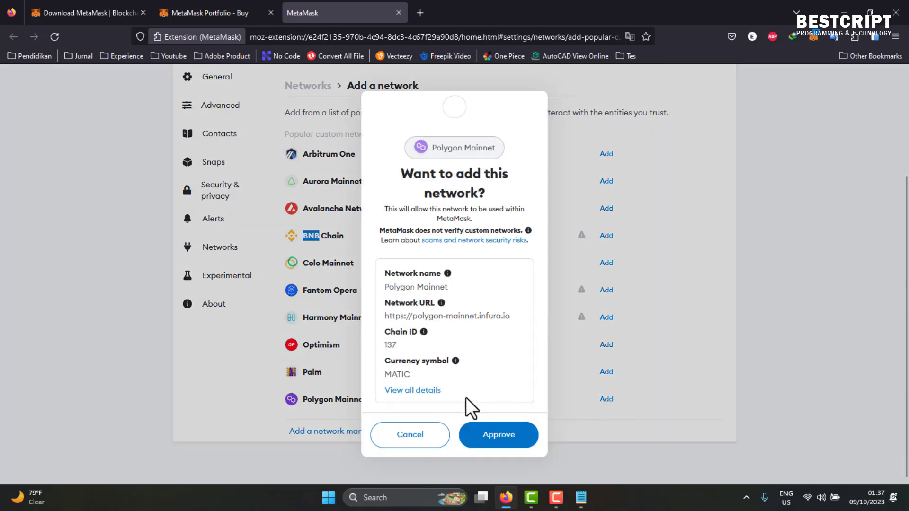
pyautogui.click(504, 435)
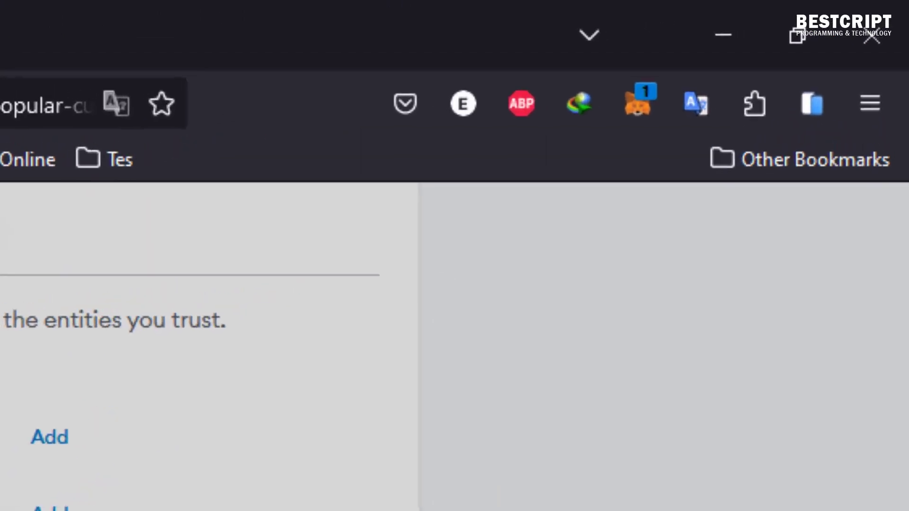
pyautogui.click(633, 96)
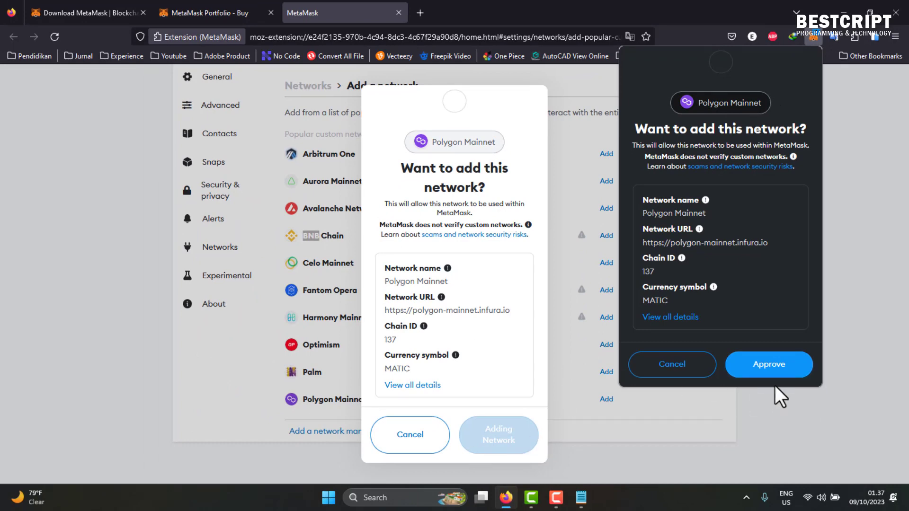
pyautogui.click(780, 368)
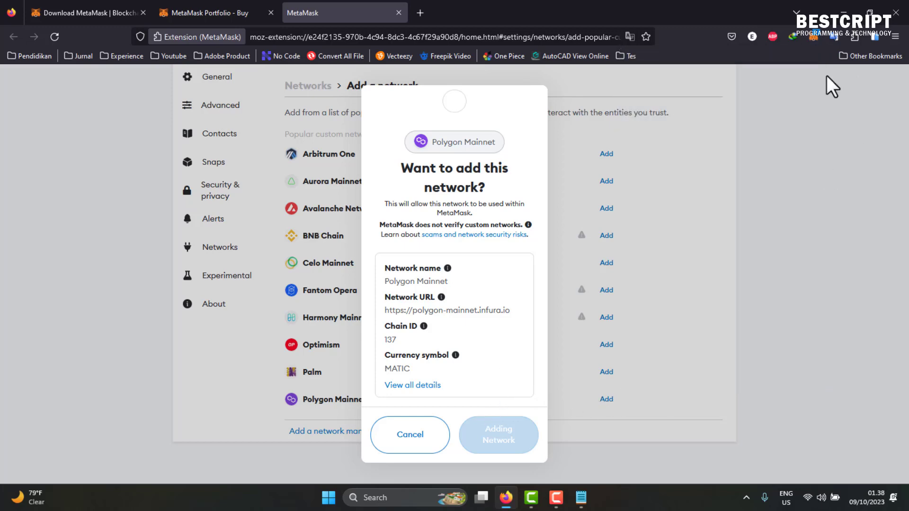
pyautogui.click(811, 37)
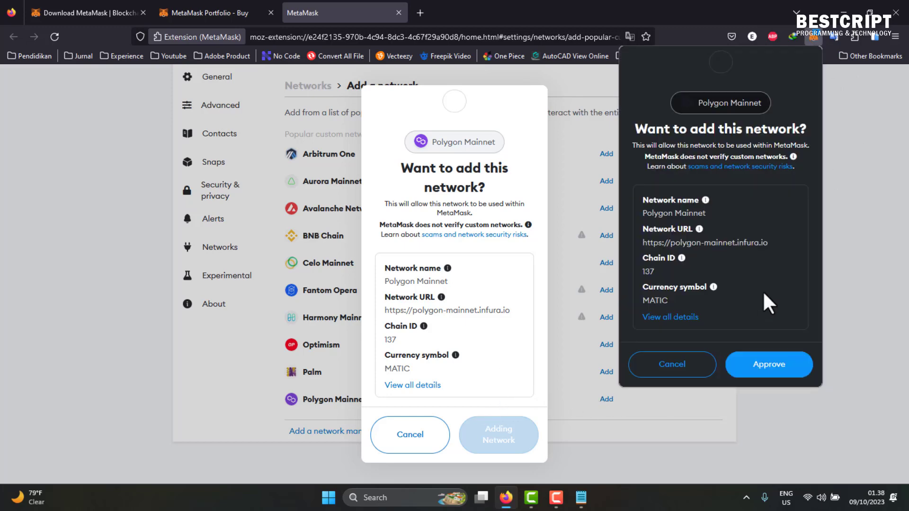
pyautogui.click(769, 365)
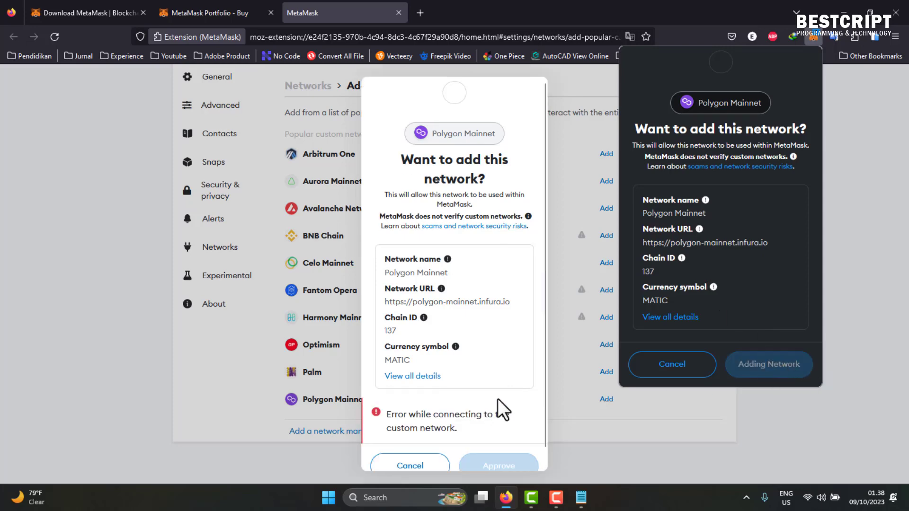
pyautogui.scroll(-1, 498, 398)
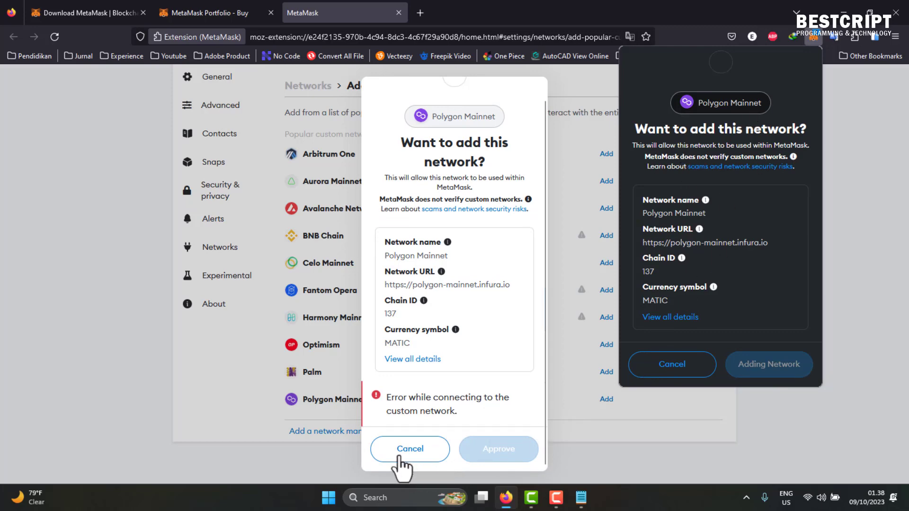
pyautogui.scroll(1, 473, 253)
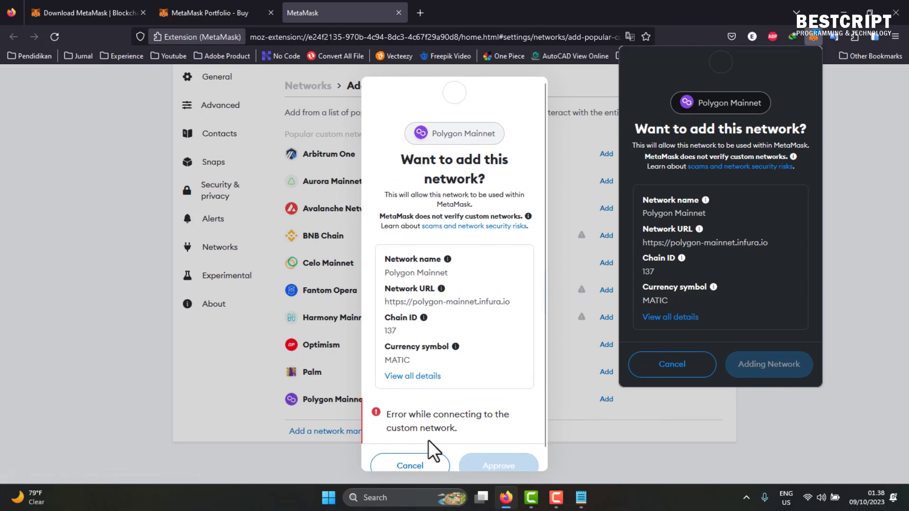
pyautogui.click(420, 468)
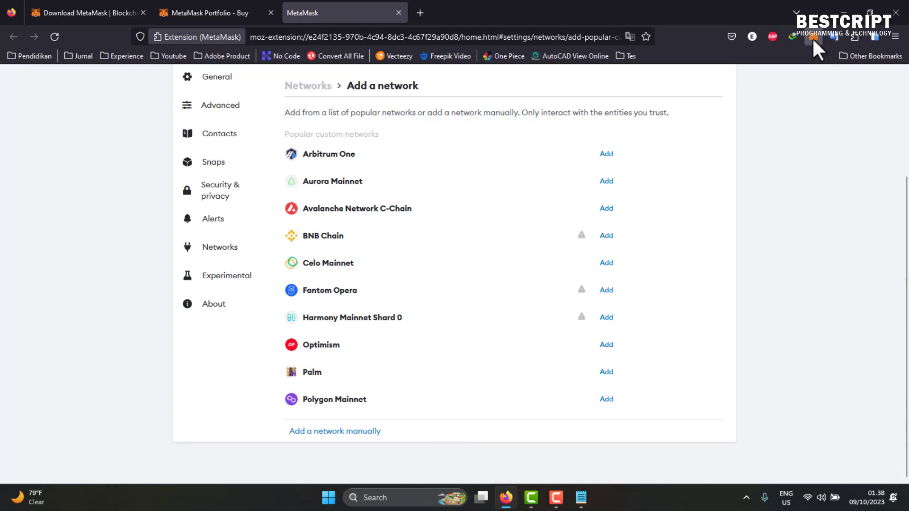
# Open a new page for adding a network from the extension's network selector
pyautogui.click(812, 37)
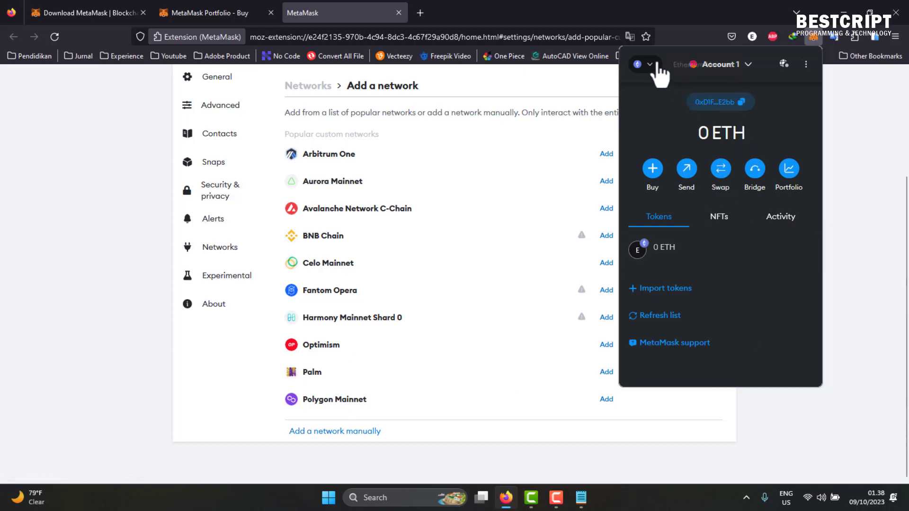
pyautogui.click(639, 64)
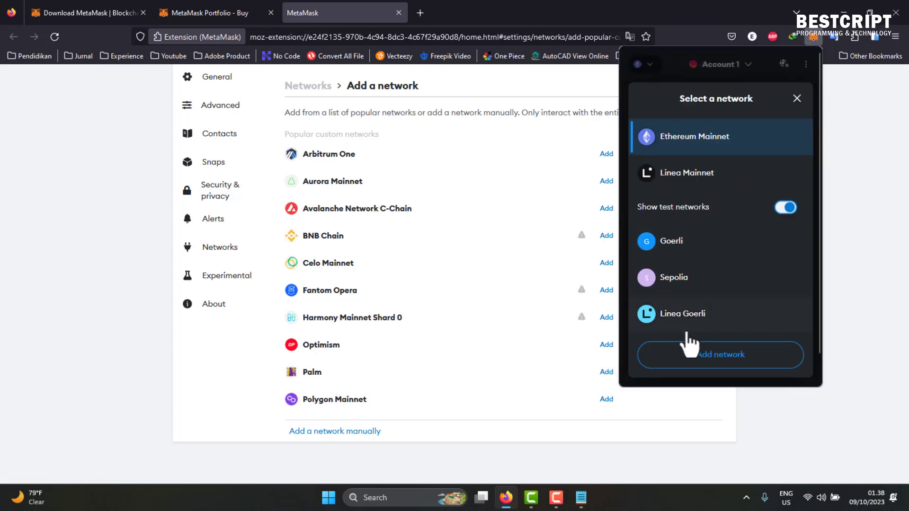
pyautogui.click(724, 362)
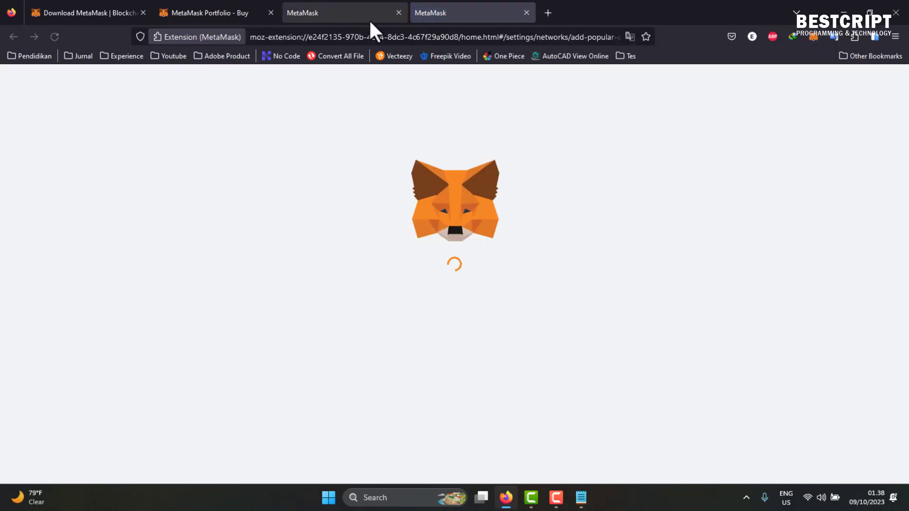
# Try again to add Polygon Mainnet from the popular custom networks, approving the request on the page and in the extension popup
pyautogui.scroll(-3, 384, 328)
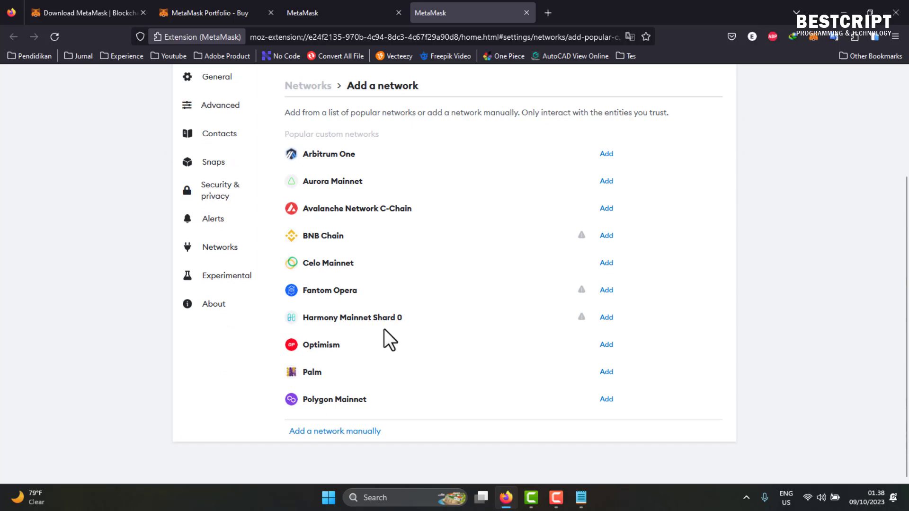
pyautogui.click(606, 399)
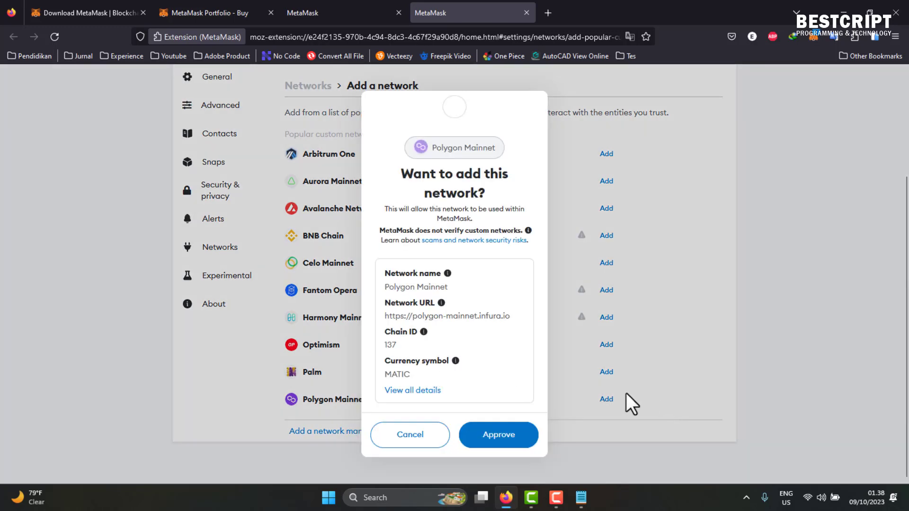
pyautogui.click(512, 436)
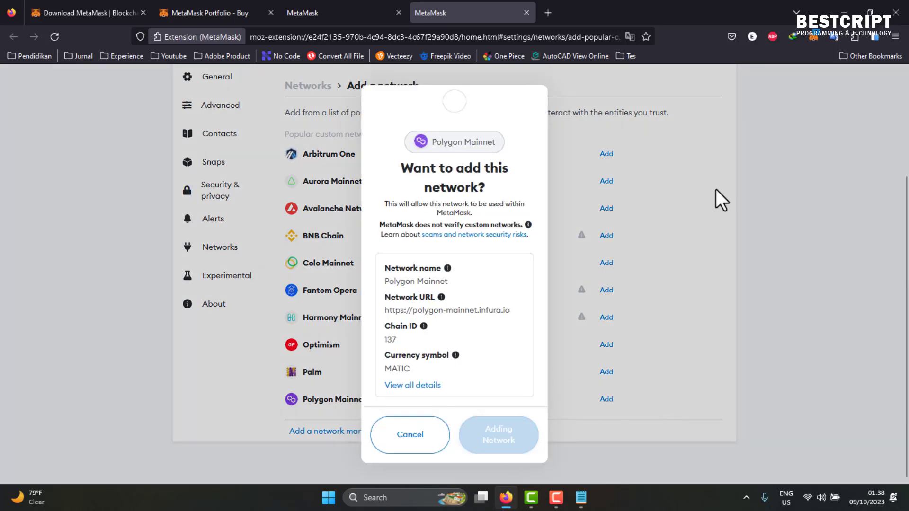
pyautogui.click(813, 37)
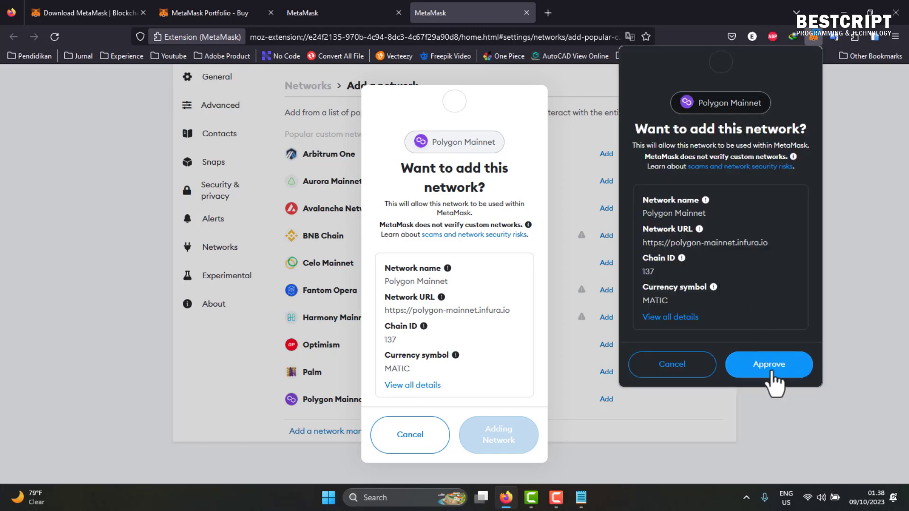
pyautogui.click(770, 366)
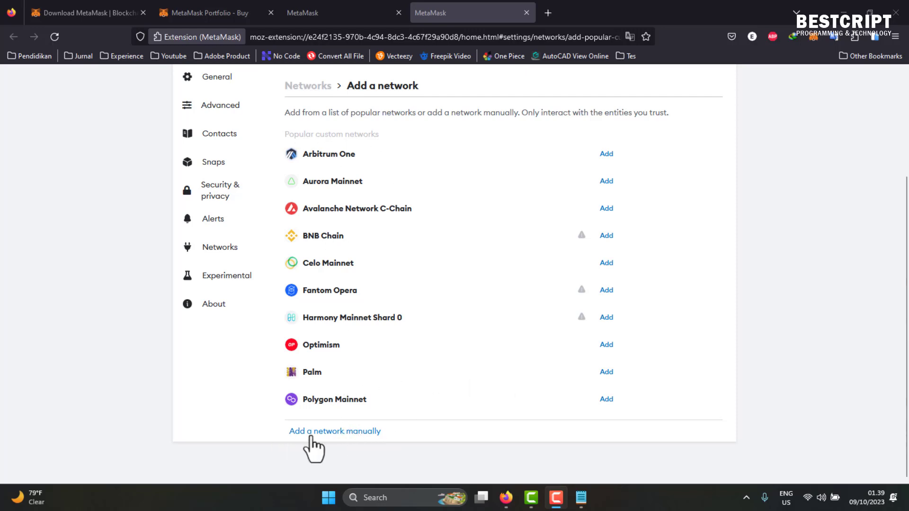
# Create a new wallet account named OpenSea 1 from the extension's account selector
pyautogui.scroll(3, 231, 156)
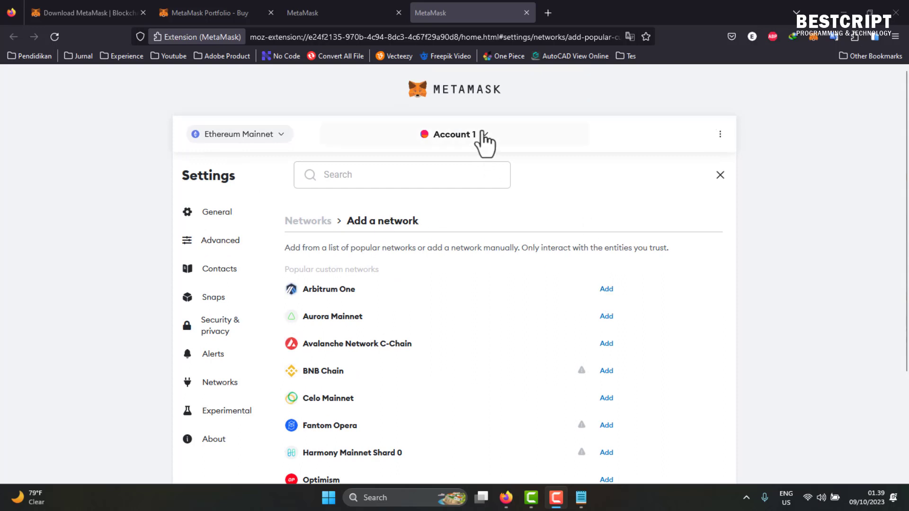
pyautogui.click(814, 36)
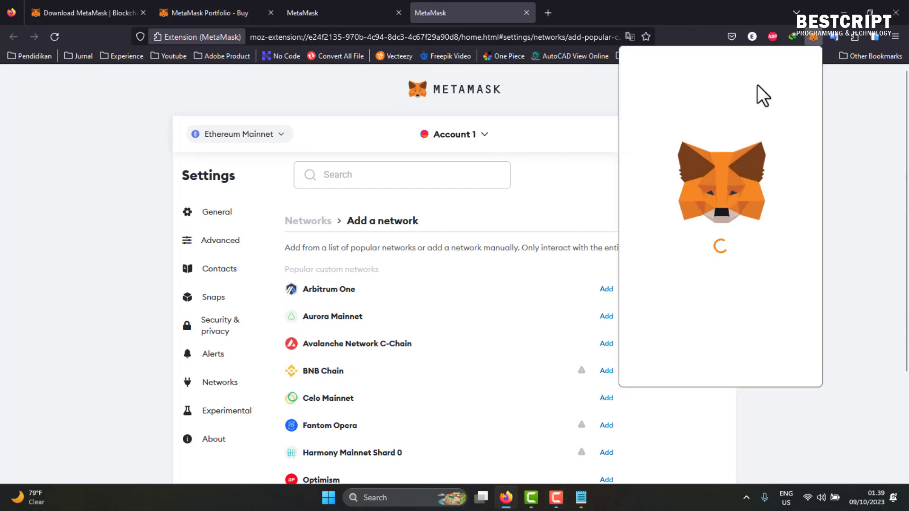
pyautogui.click(726, 66)
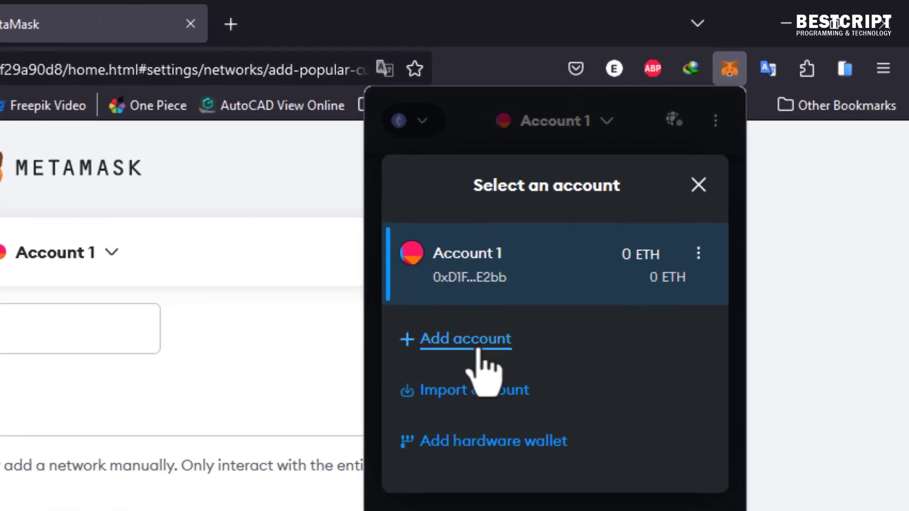
pyautogui.click(477, 350)
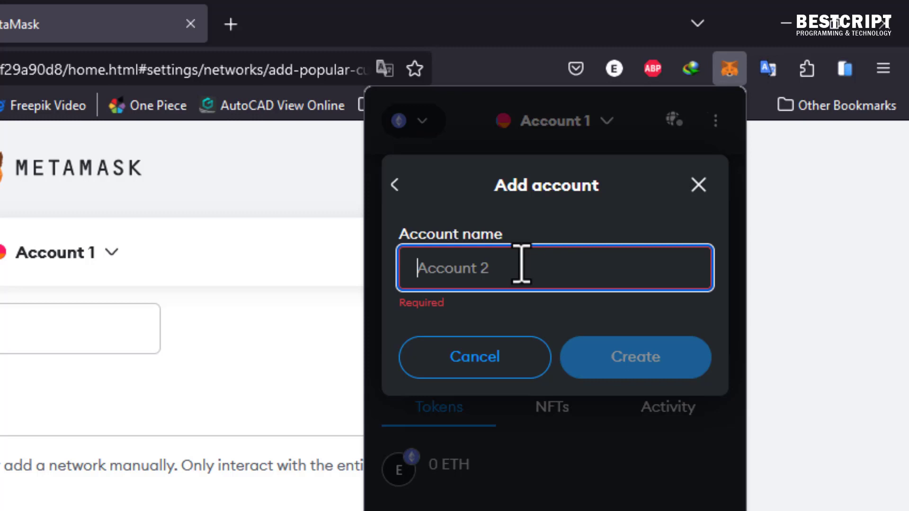
pyautogui.write('o')
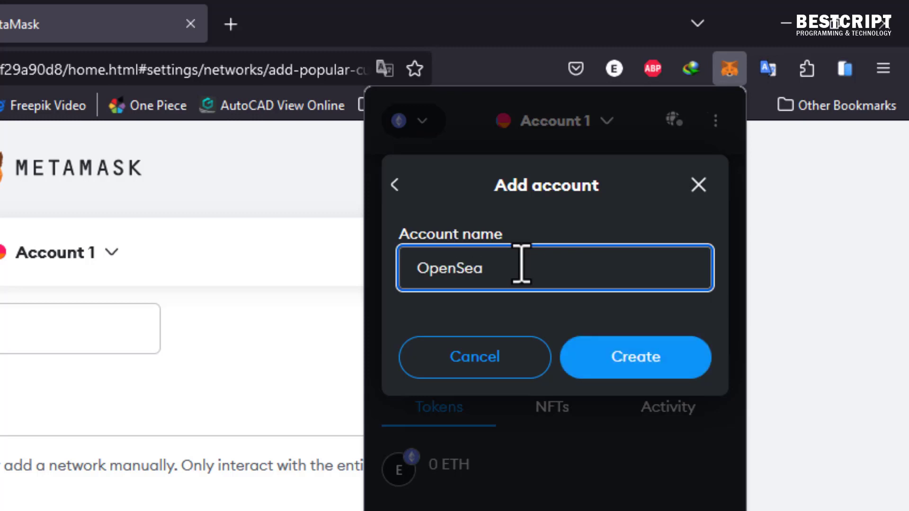
pyautogui.click(608, 353)
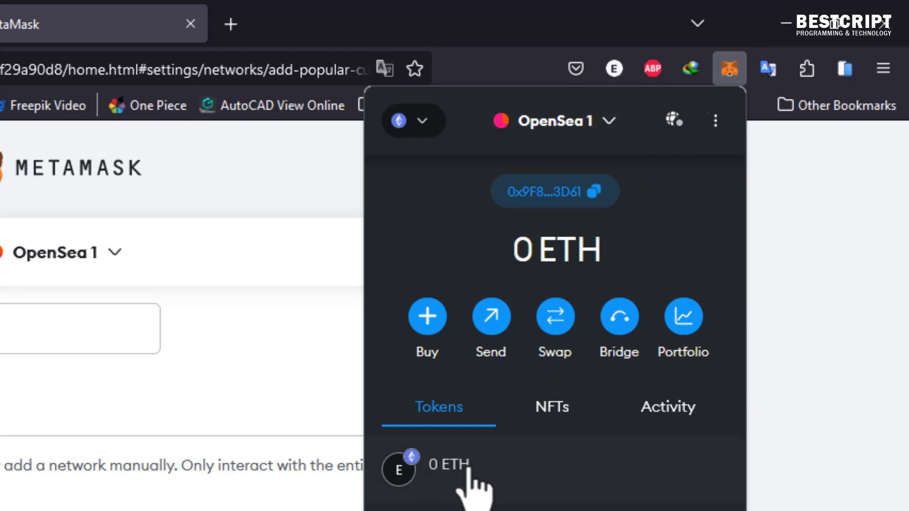
# Copy the OpenSea 1 account's address and paste it as the recipient of a 1 ETH transfer
pyautogui.click(595, 191)
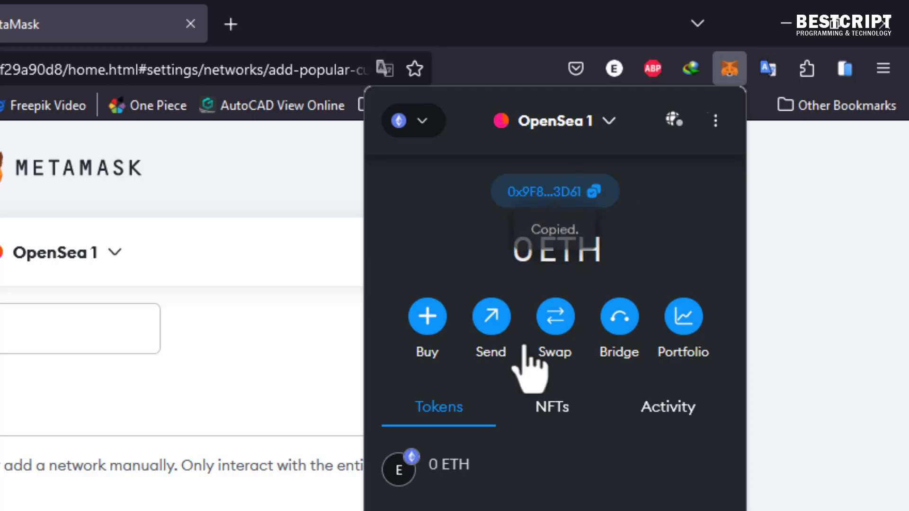
pyautogui.click(492, 322)
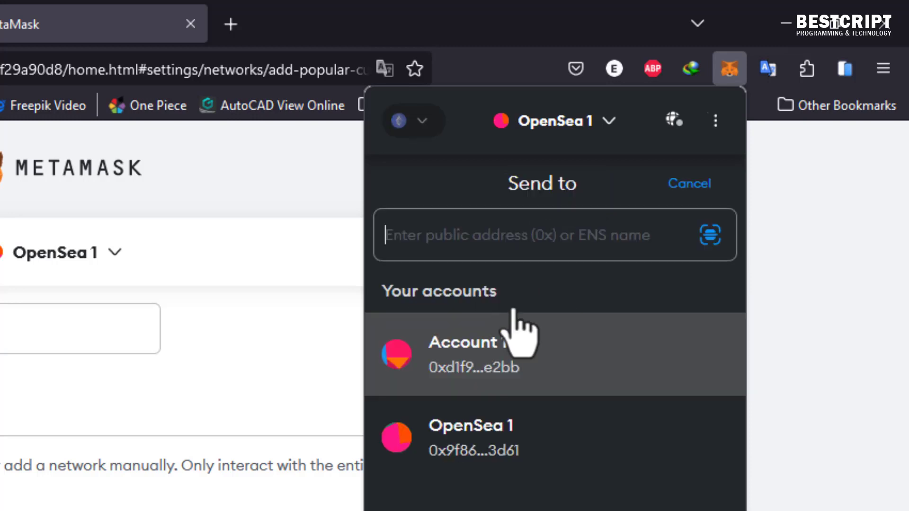
pyautogui.rightClick(555, 237)
pyautogui.click(614, 397)
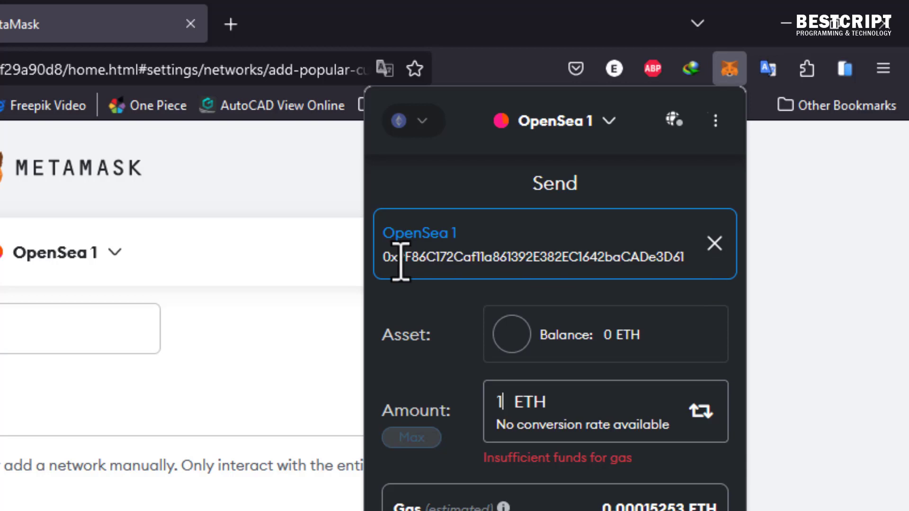
# Highlight the recipient address's 0x prefix, clear the recipient and choose Account 1 from the wallet's own accounts instead
pyautogui.moveTo(399, 259); pyautogui.dragTo(381, 260)
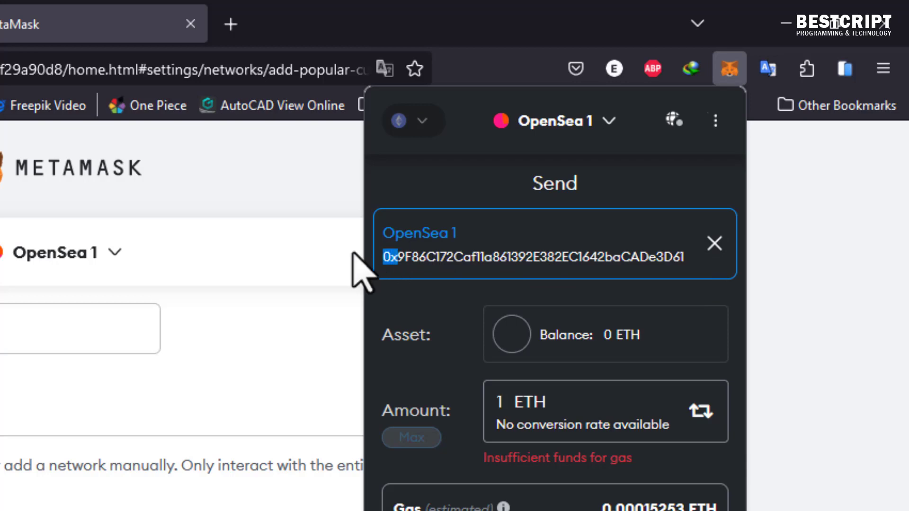
pyautogui.click(713, 242)
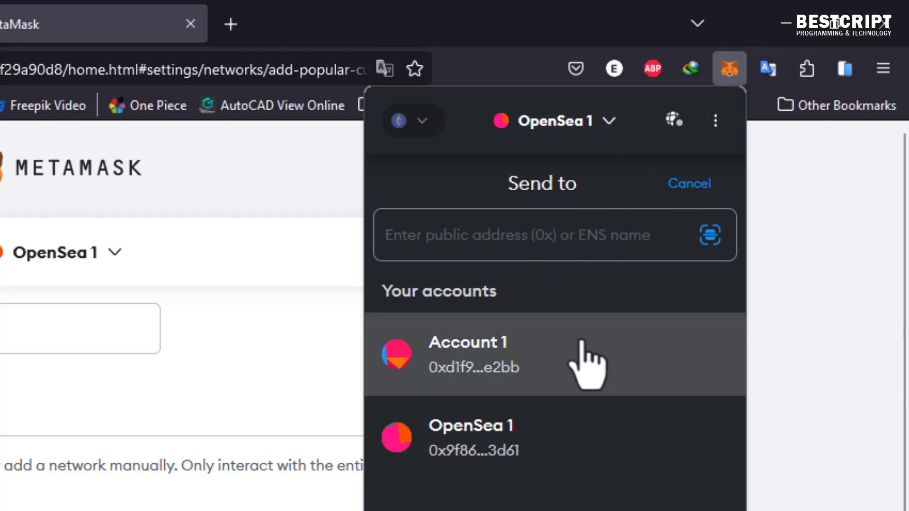
pyautogui.click(553, 371)
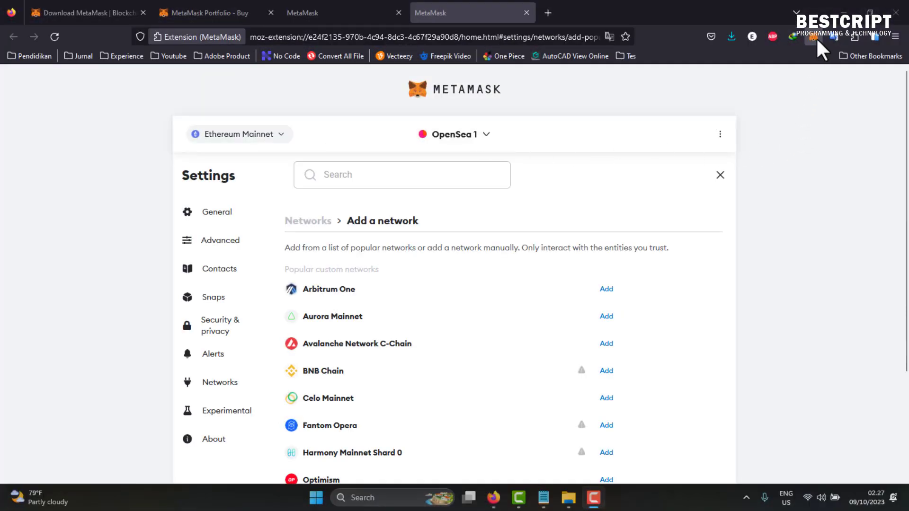
# Disable the MetaMask extension in the browser's add-ons manager and enable it again
pyautogui.click(895, 36)
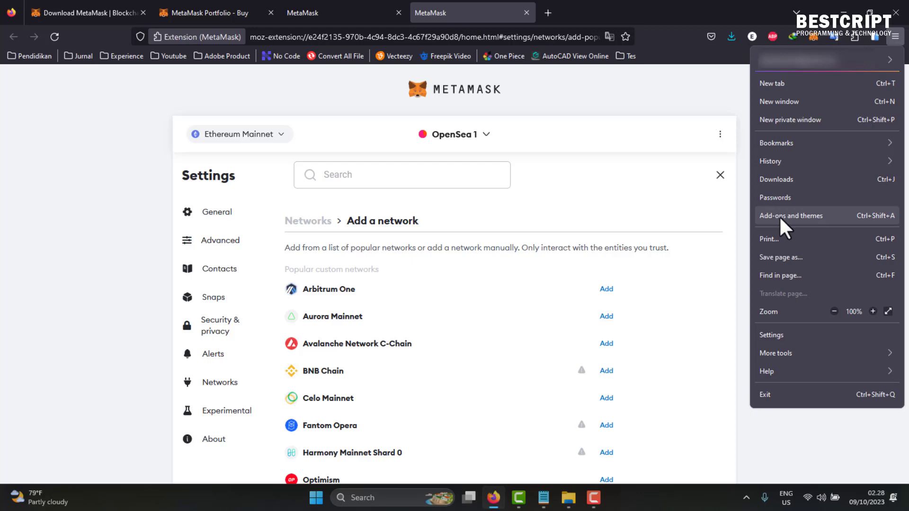
pyautogui.click(820, 215)
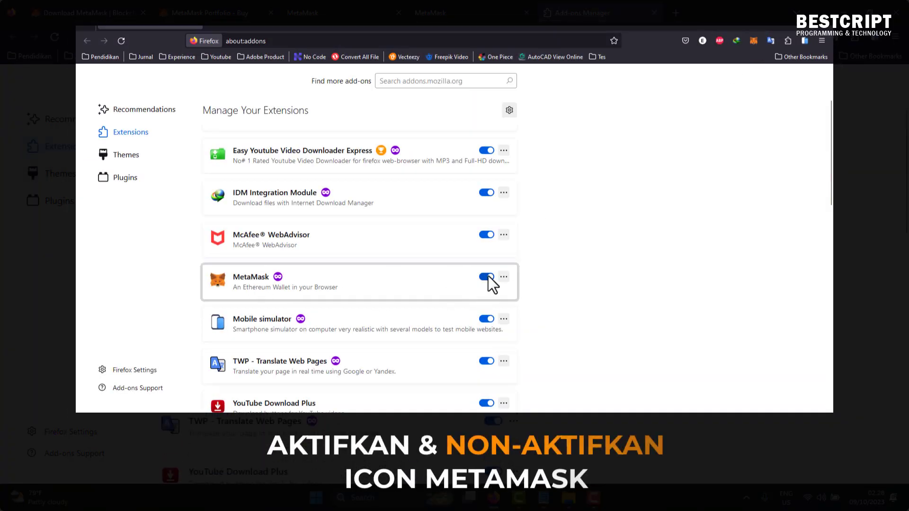
pyautogui.click(487, 277)
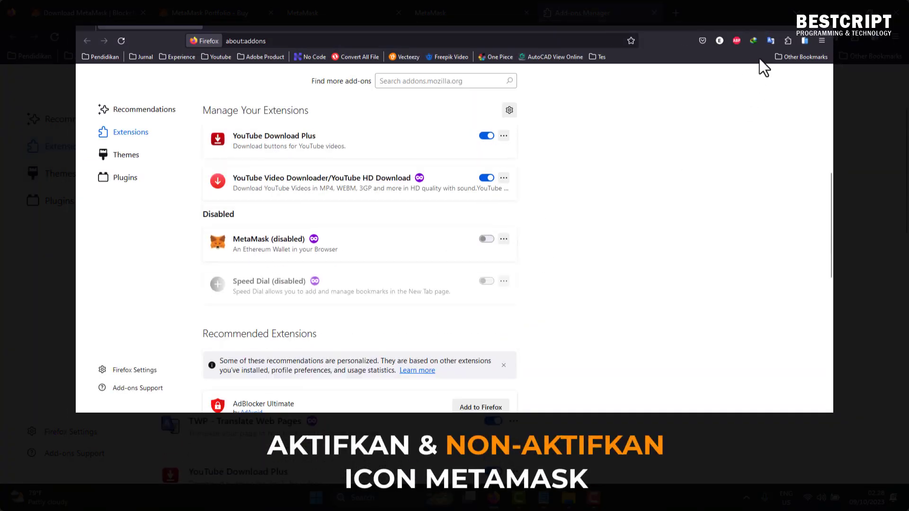
pyautogui.click(486, 240)
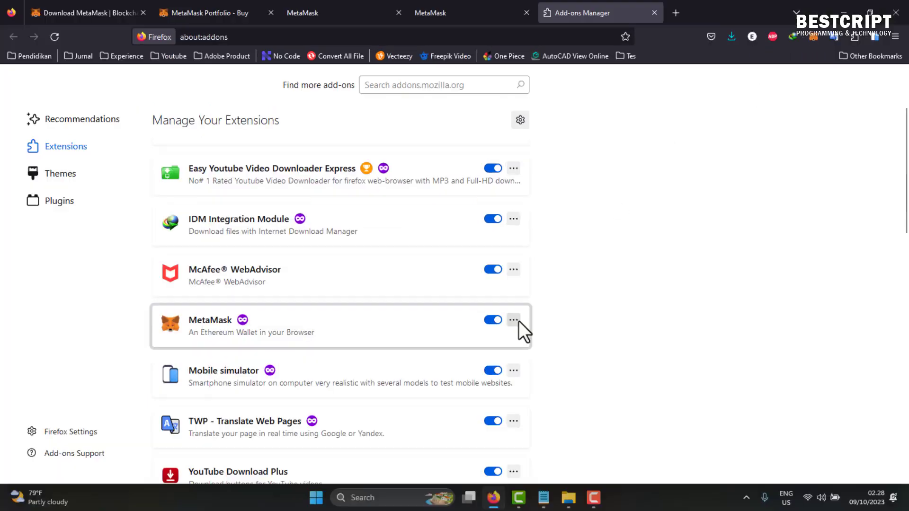
# Open the MetaMask extension's management page and review its details and settings
pyautogui.click(503, 238)
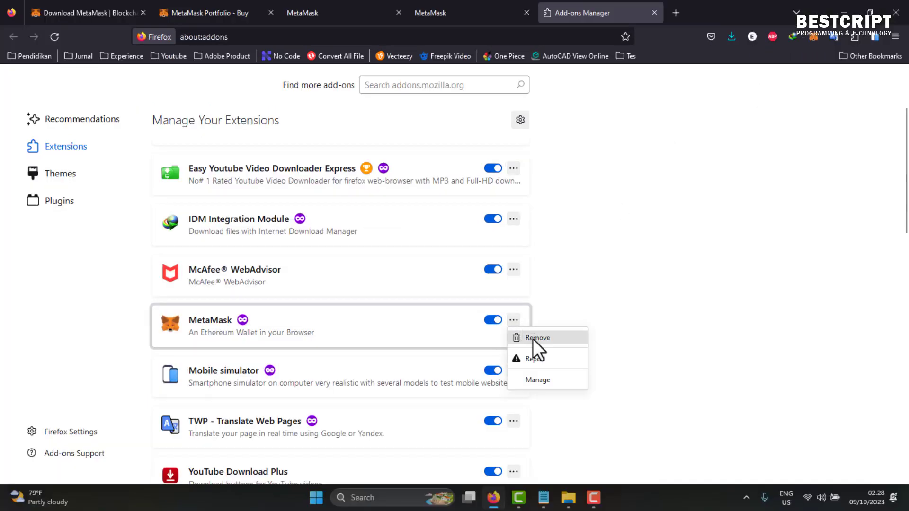
pyautogui.click(552, 383)
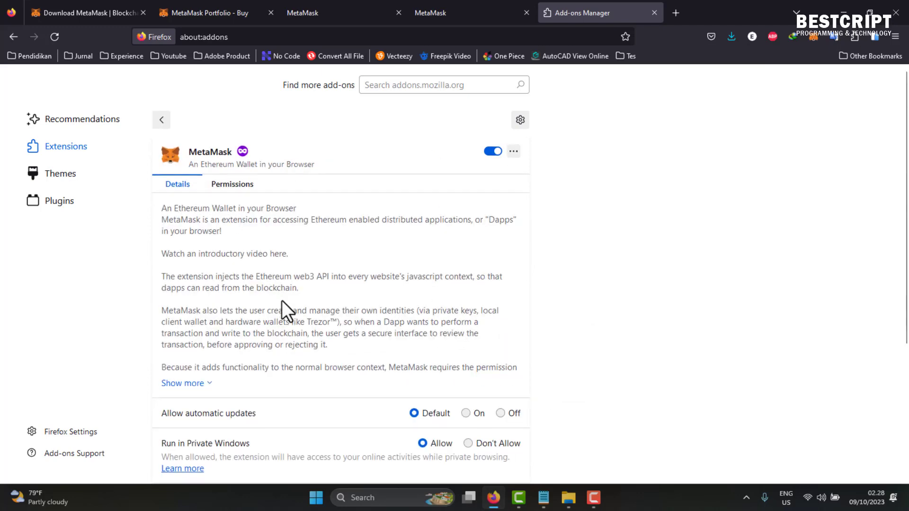
pyautogui.scroll(-3, 282, 300)
pyautogui.scroll(4, 500, 284)
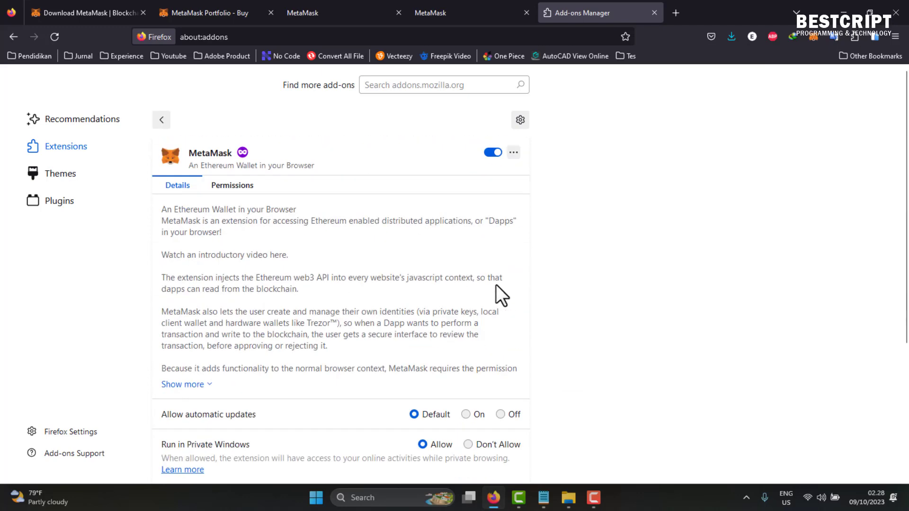
# View the MetaMask extension's remove and report options without using them, and check the add-ons for updates
pyautogui.click(513, 151)
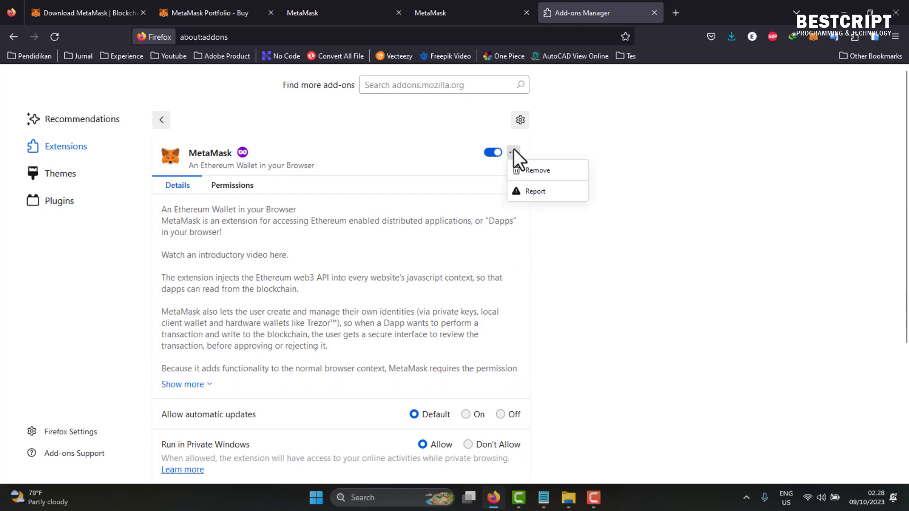
pyautogui.click(546, 123)
pyautogui.click(517, 120)
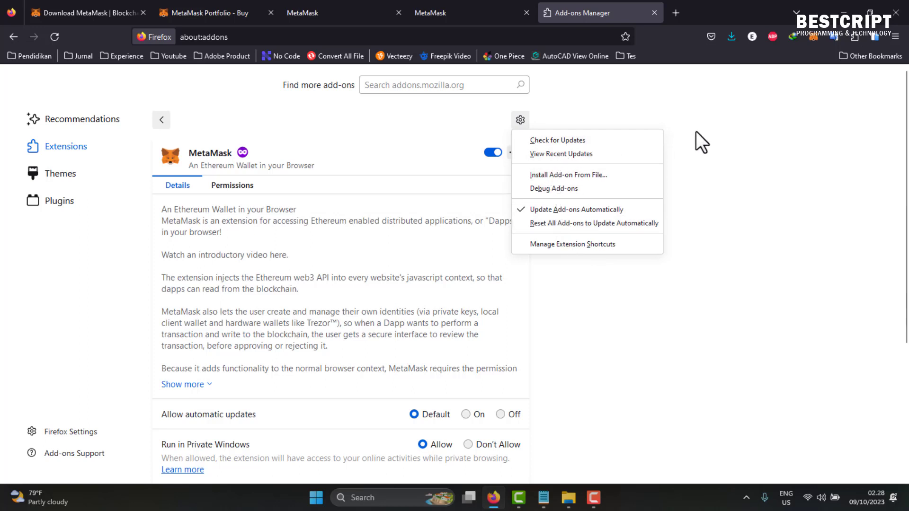
pyautogui.click(577, 141)
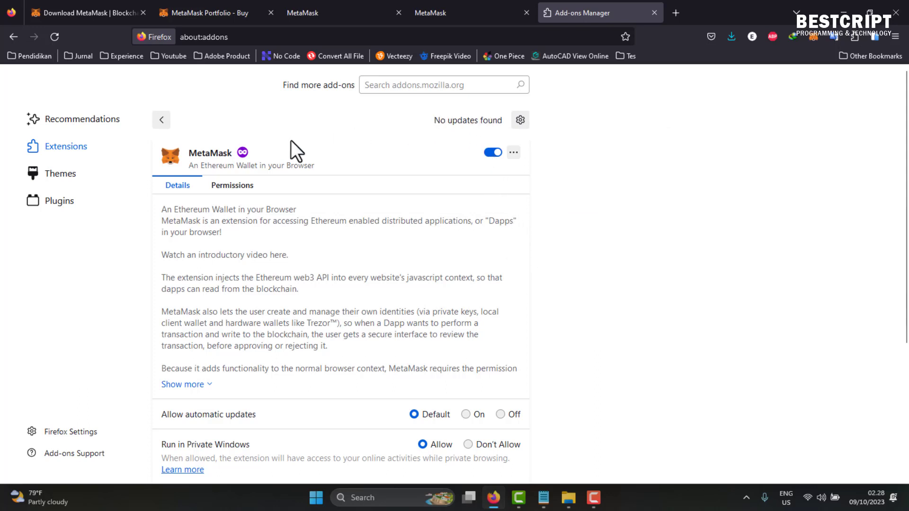